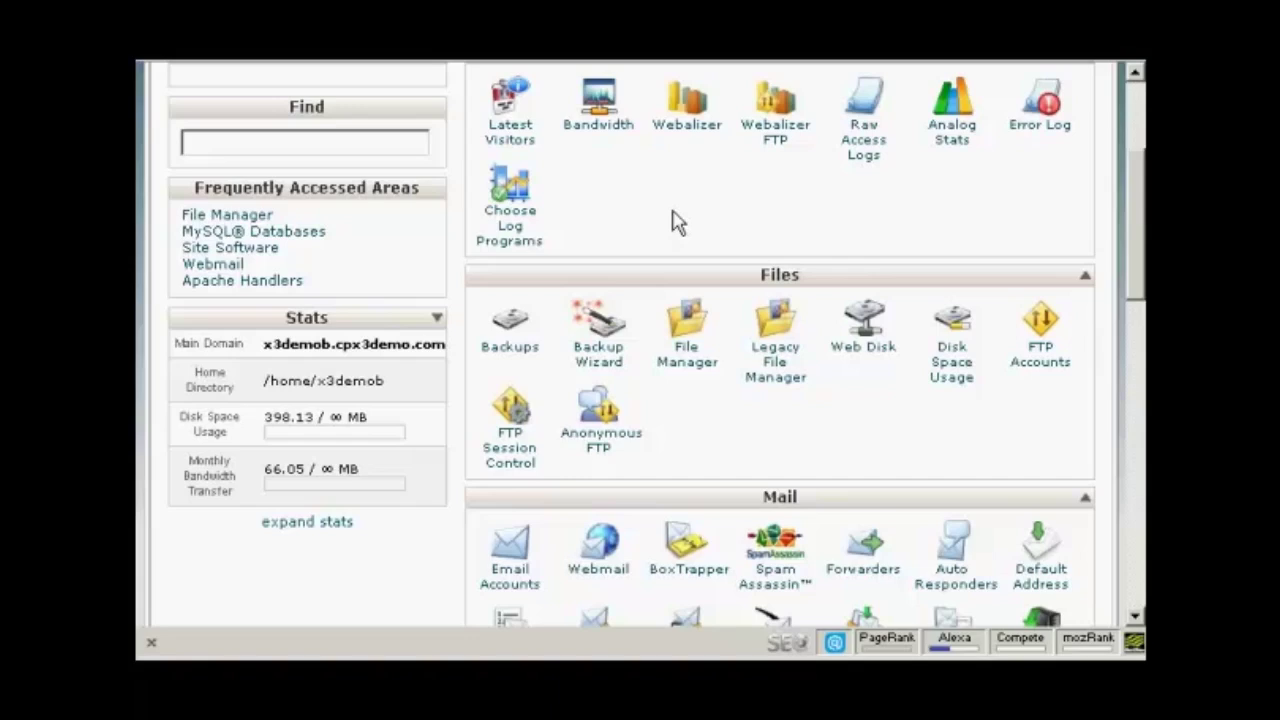
Open the Backup Wizard from the Files section of the cPanel home page.
{"action": "left_click", "coordinate": [604, 365]}
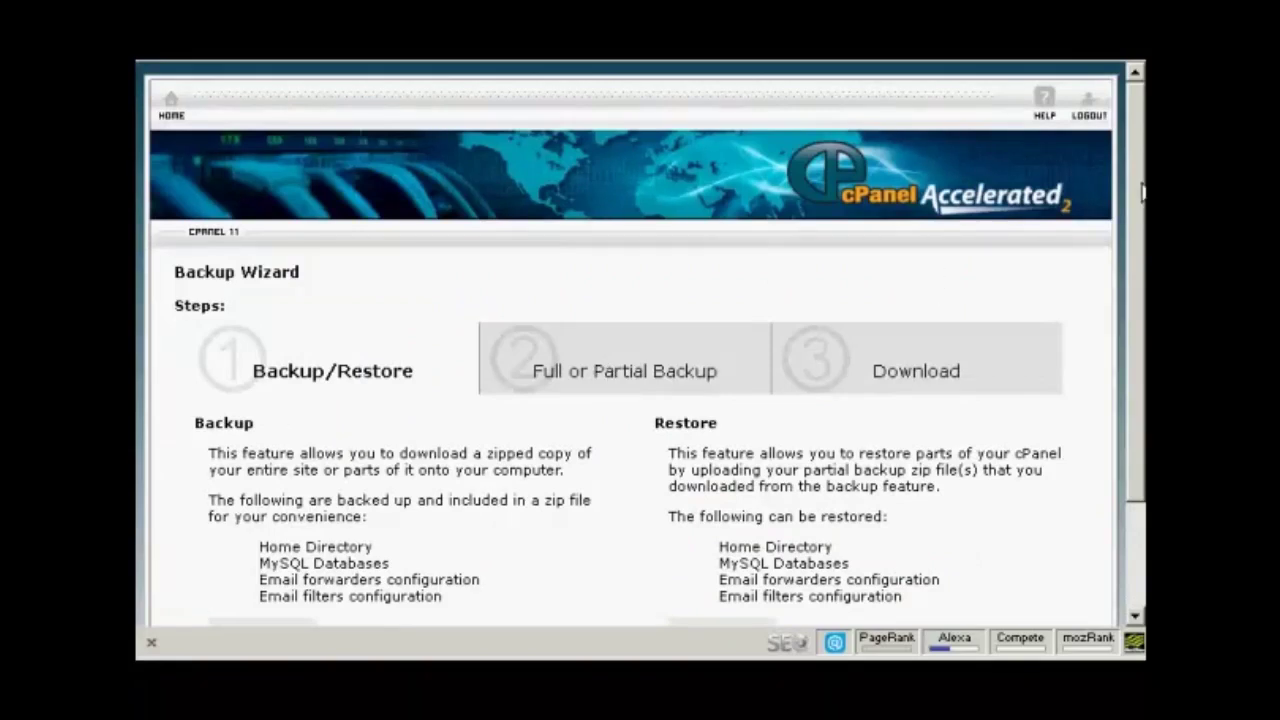
Choose Backup rather than Restore in the Backup Wizard to reach the full/partial choice.
{"action": "scroll", "coordinate": [1140, 190], "scroll_direction": "down", "scroll_amount": 2}
{"action": "scroll", "coordinate": [1140, 190], "scroll_direction": "down", "scroll_amount": 2}
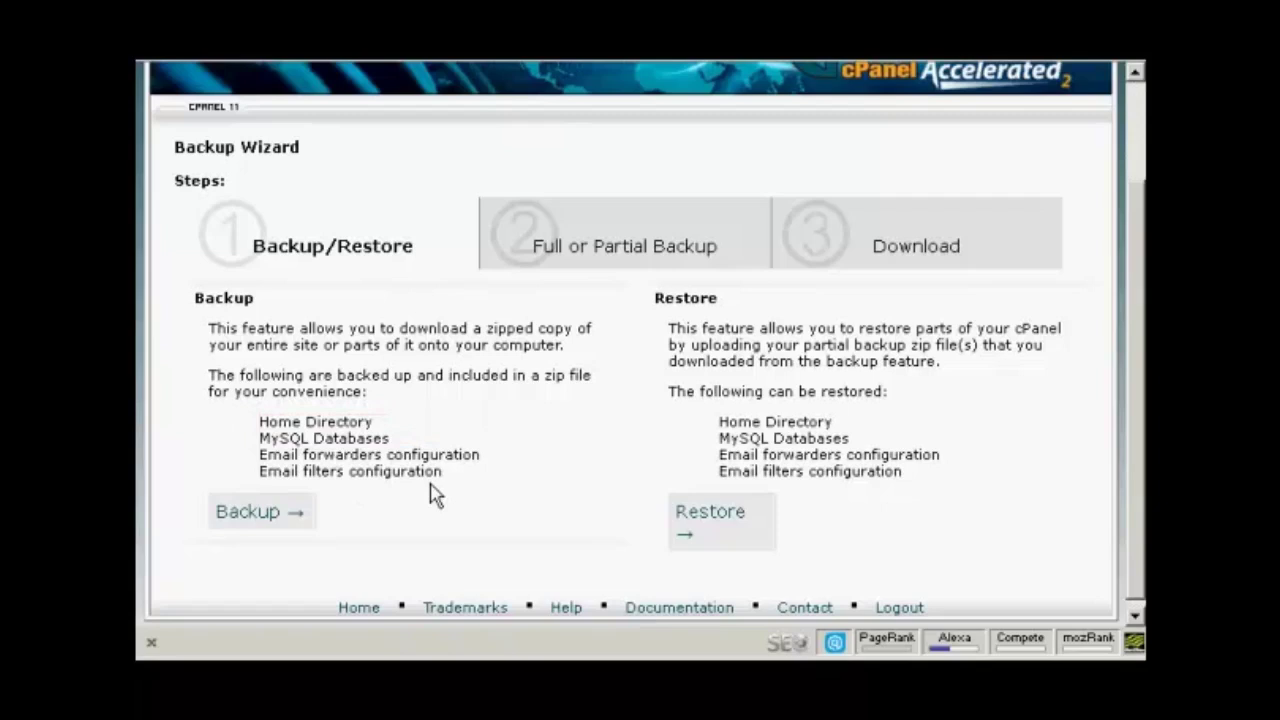
{"action": "left_click", "coordinate": [282, 525]}
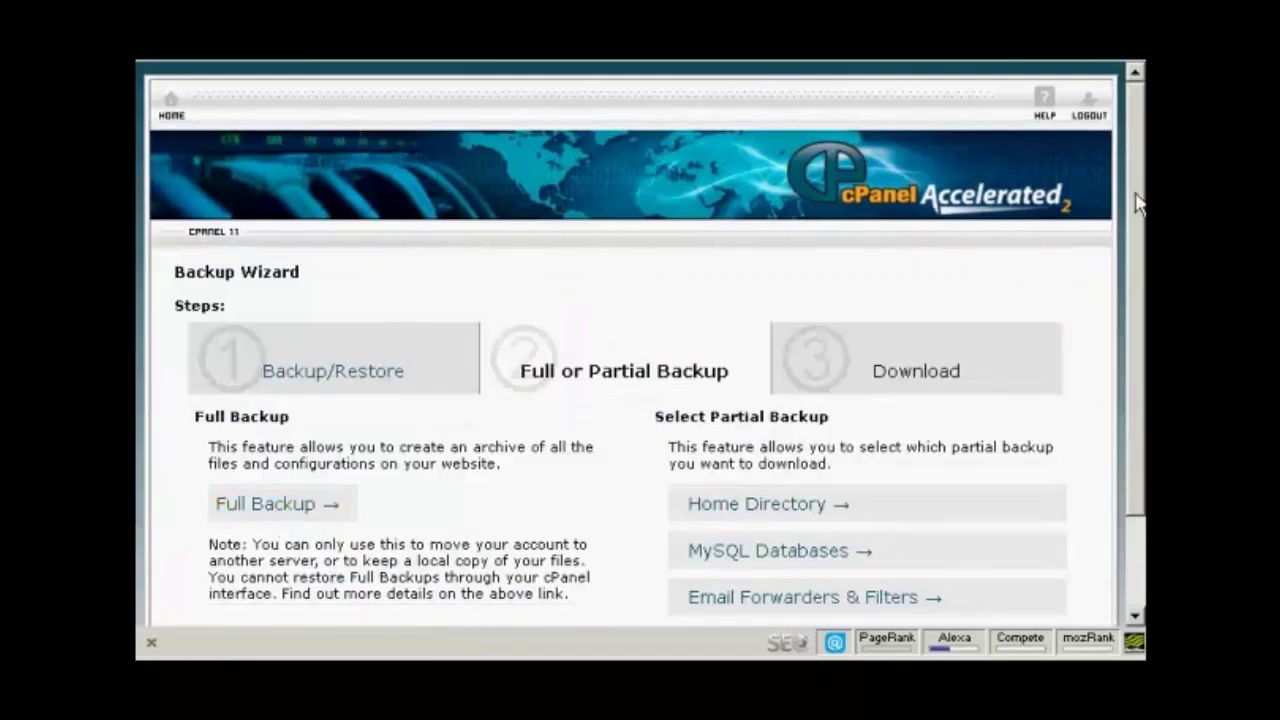
Select a Home Directory partial backup under Select Partial Backup.
{"action": "left_click_drag", "start_coordinate": [1134, 194], "coordinate": [1138, 265]}
{"action": "scroll", "coordinate": [1138, 265], "scroll_direction": "down", "scroll_amount": 1}
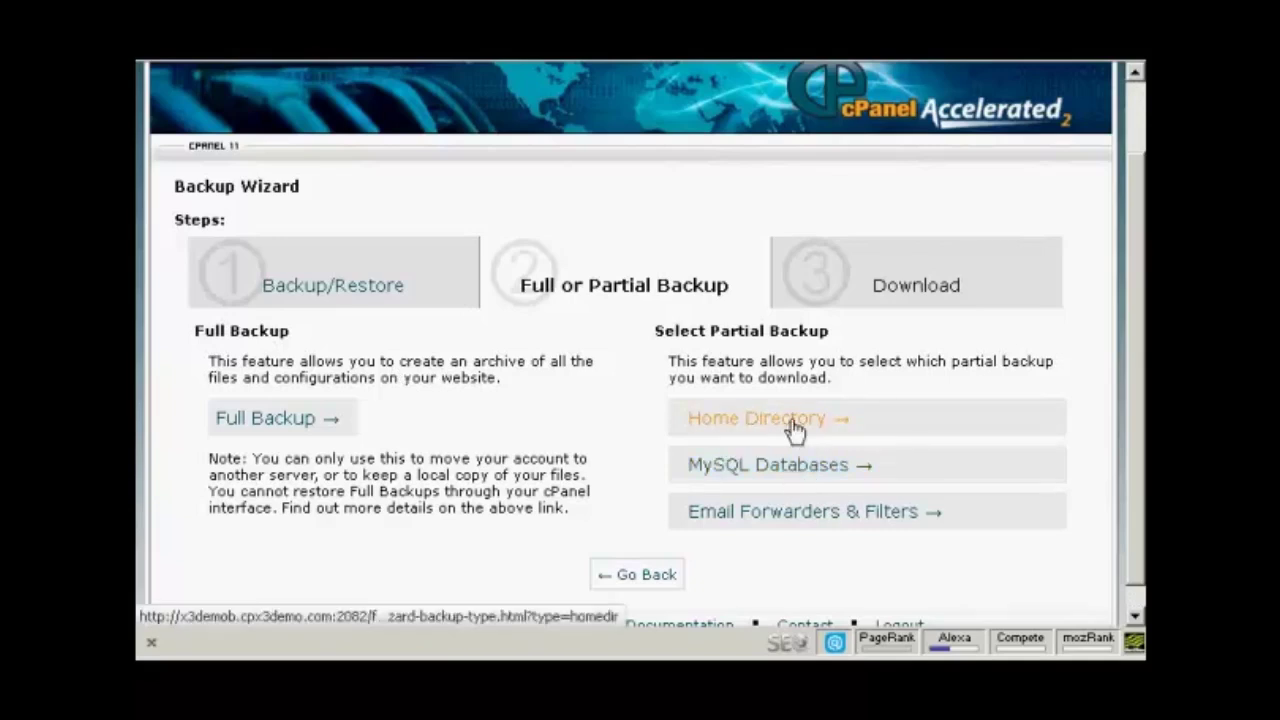
{"action": "left_click", "coordinate": [795, 428]}
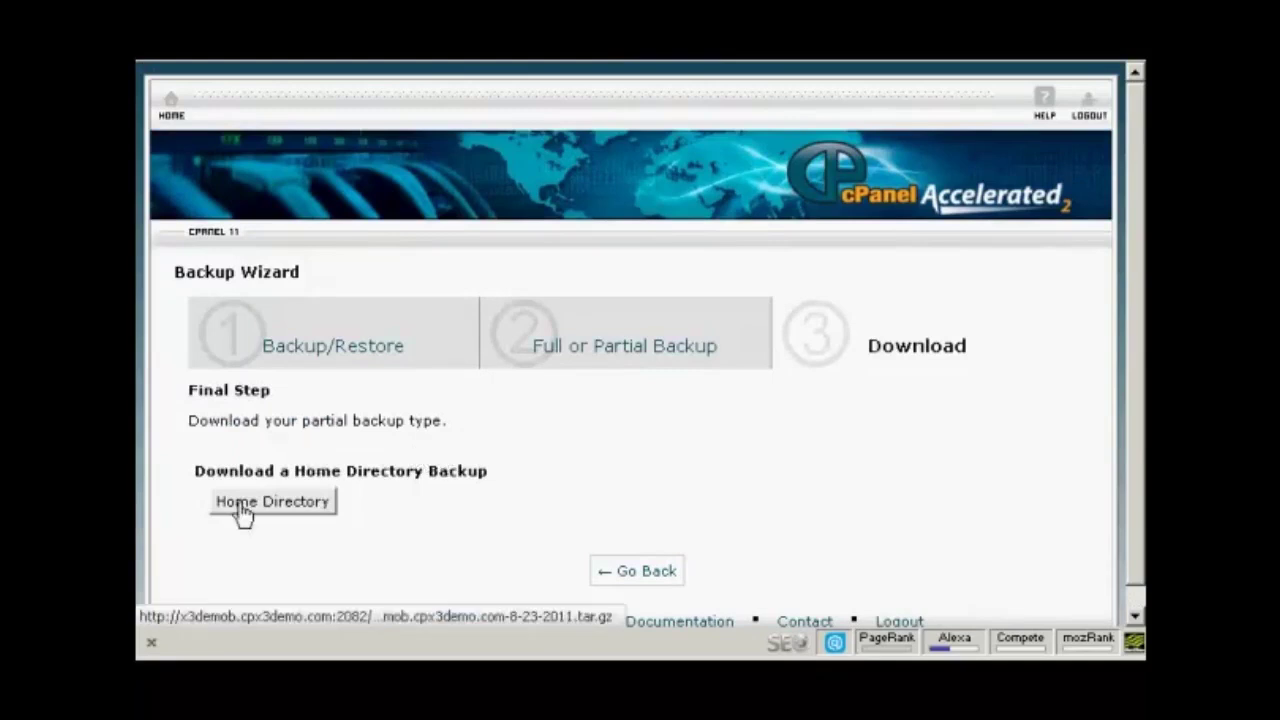
Download the home directory tar.gz archive, then go to the MySQL Databases partial backup.
{"action": "left_click", "coordinate": [309, 513]}
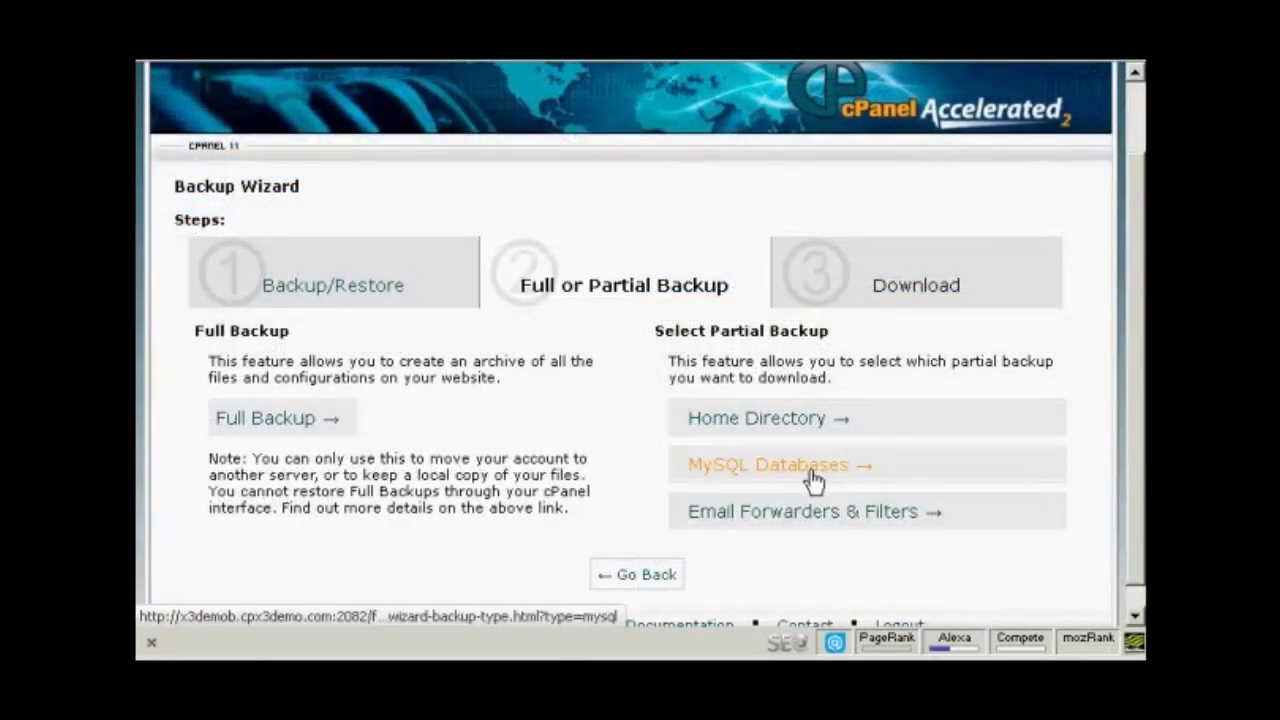
{"action": "left_click", "coordinate": [811, 478]}
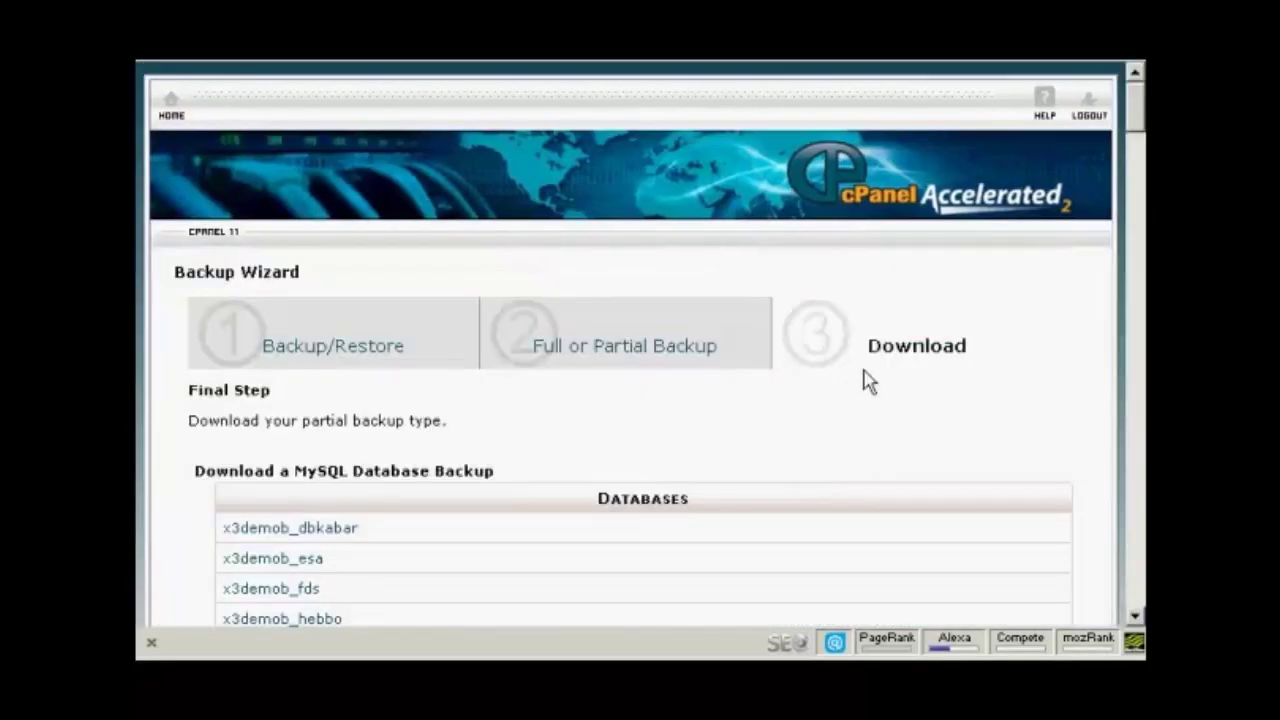
{"action": "mouse_move", "coordinate": [1135, 118]}
{"action": "left_mouse_down"}
{"action": "mouse_move", "coordinate": [1140, 478]}
{"action": "mouse_move", "coordinate": [1134, 114]}
{"action": "mouse_move", "coordinate": [1134, 133]}
{"action": "left_mouse_up"}
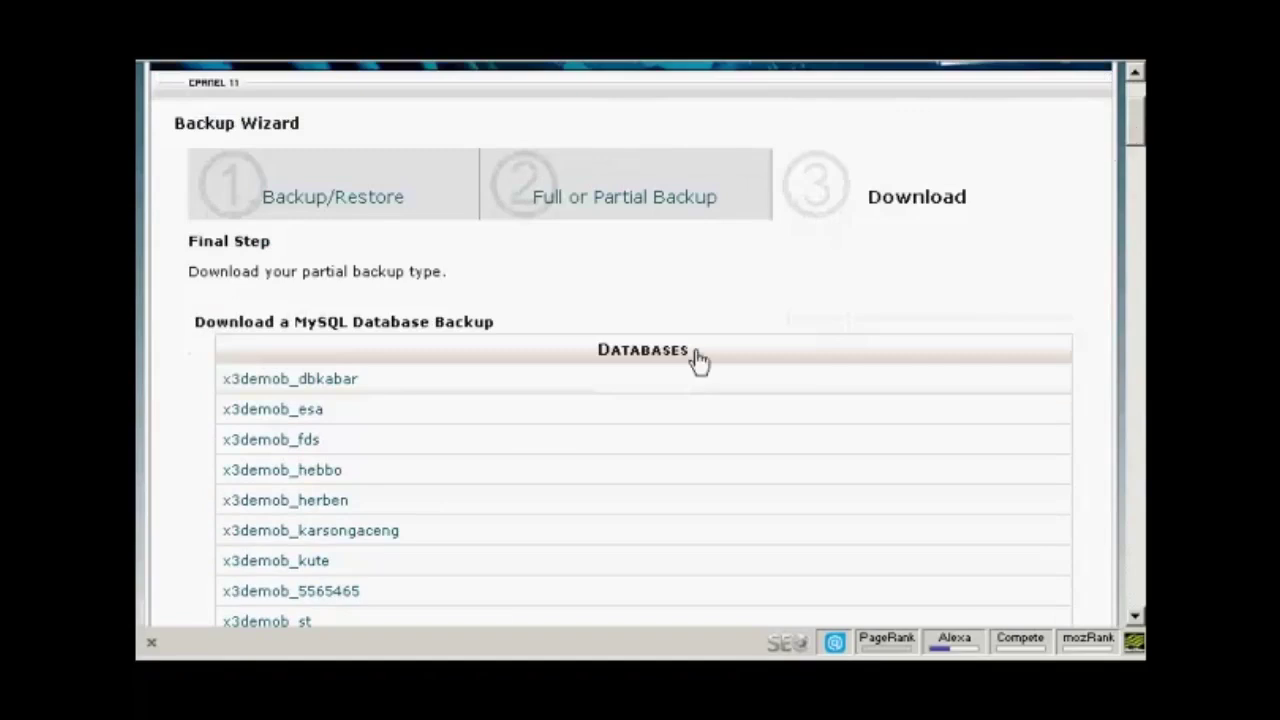
Save the x3demob_dbkabar database link to disk as x3demob_dbkabar.sql.gz.
{"action": "right_click", "coordinate": [331, 396]}
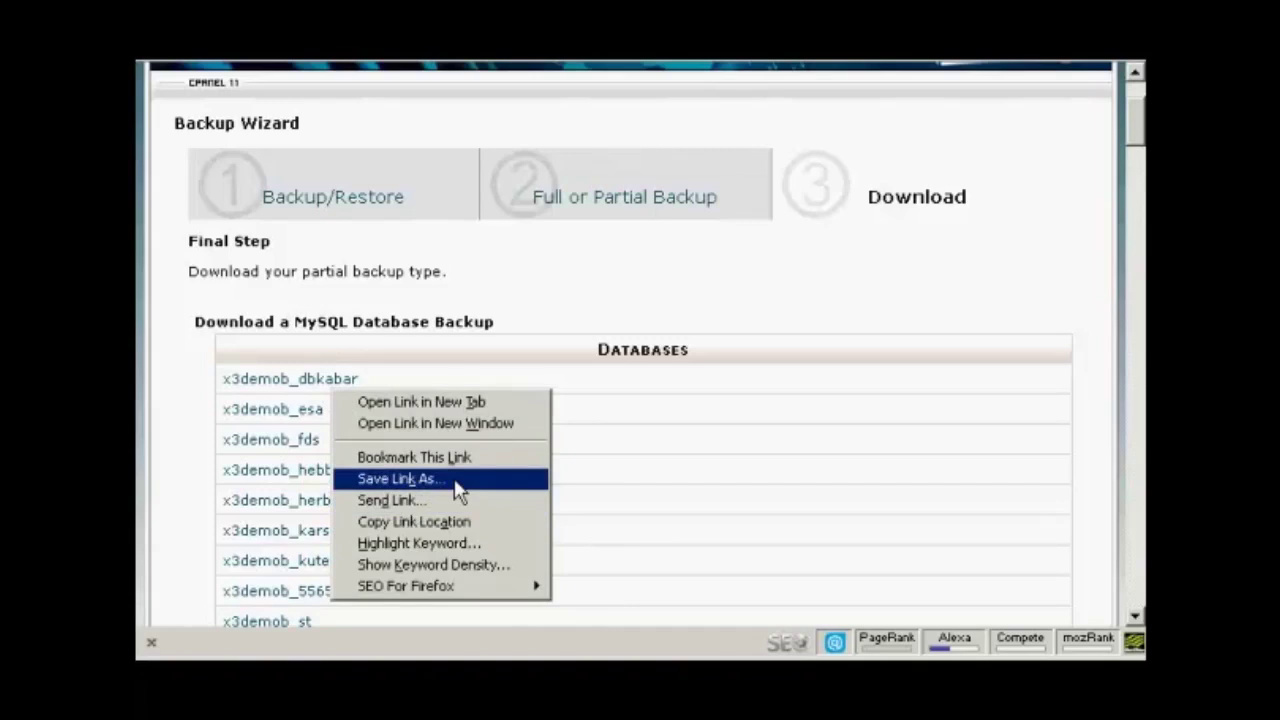
{"action": "left_click", "coordinate": [447, 482]}
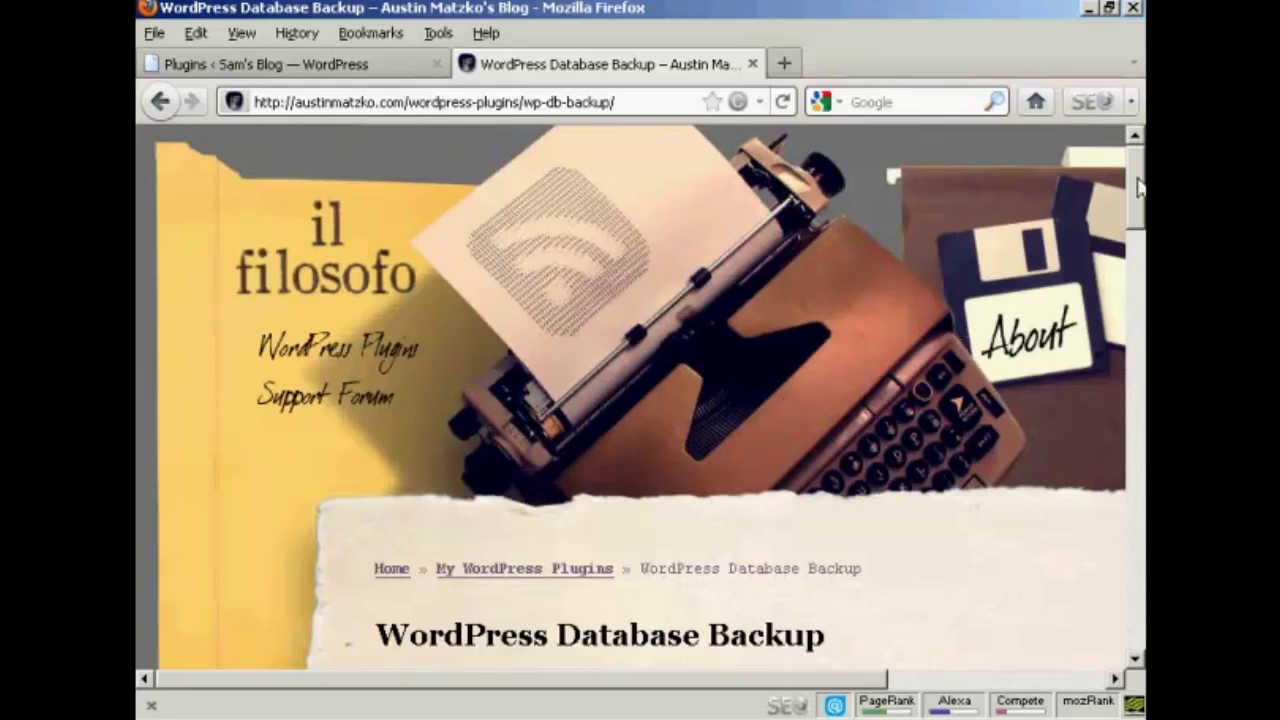
Scroll the WordPress Database Backup page to its version 2.2.3 downloads, then return to Plugins.
{"action": "left_click_drag", "start_coordinate": [1138, 186], "coordinate": [1138, 238]}
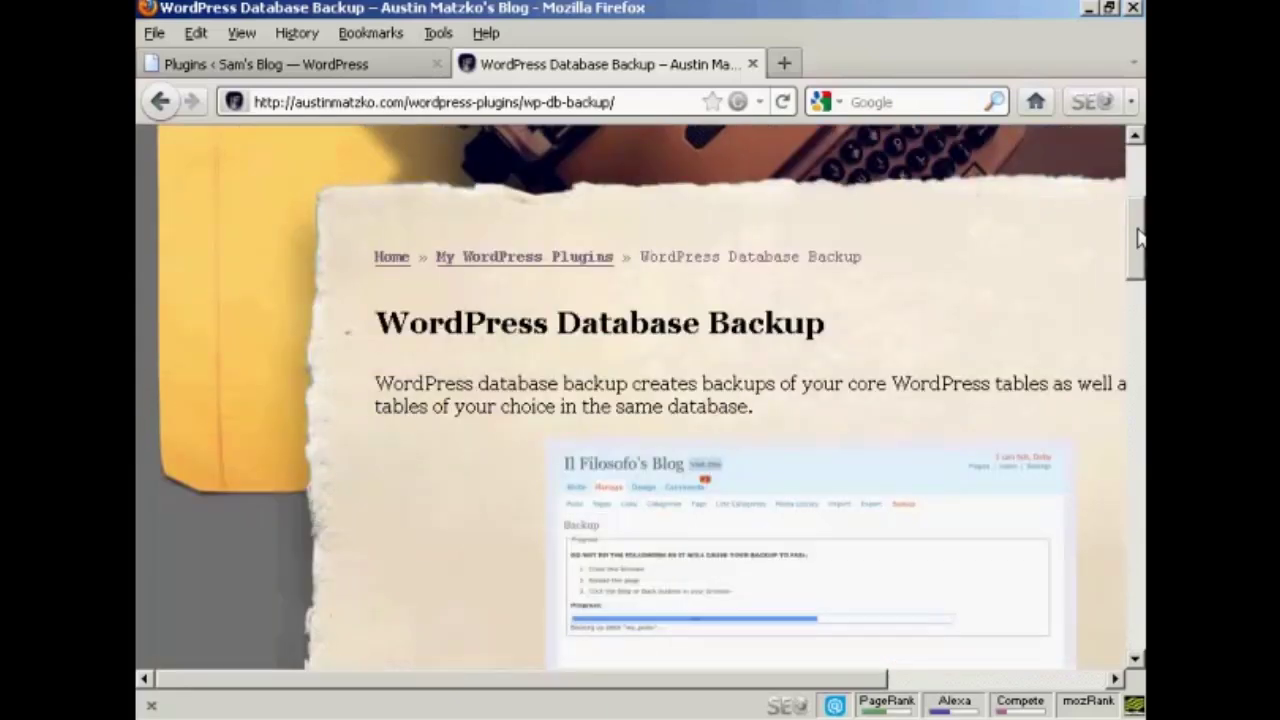
{"action": "left_click_drag", "start_coordinate": [1138, 238], "coordinate": [1143, 266]}
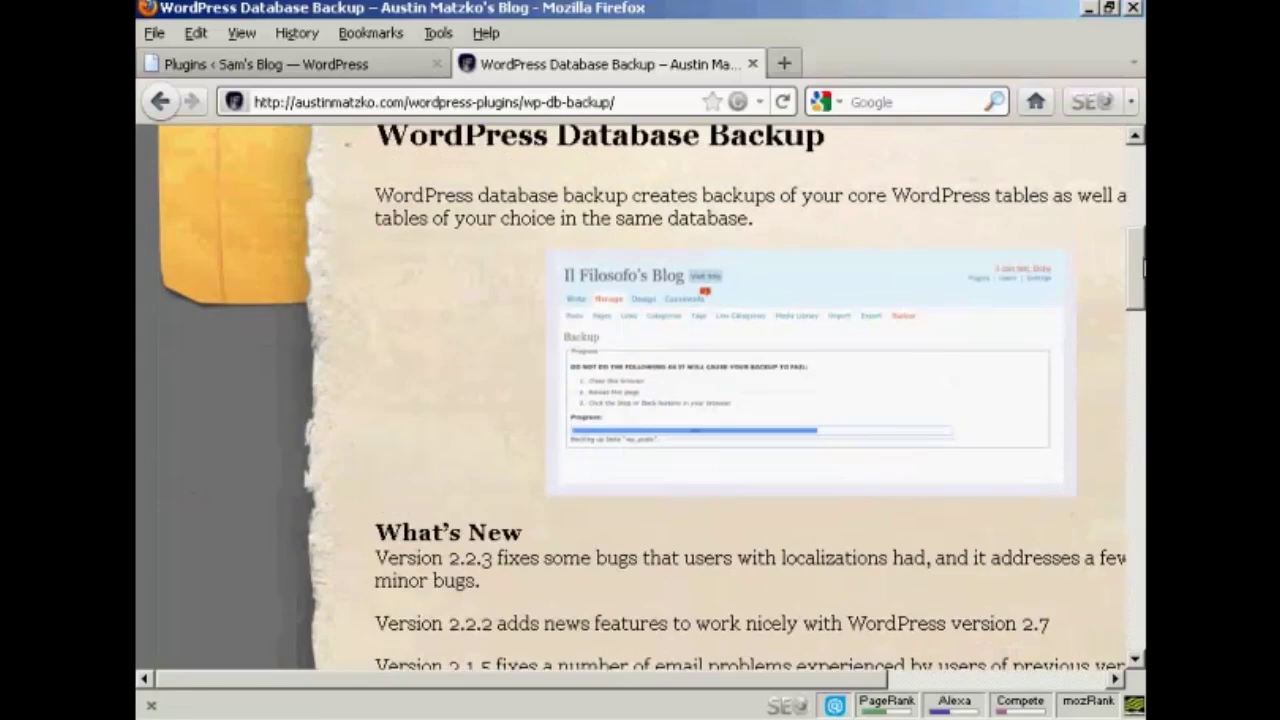
{"action": "left_click_drag", "start_coordinate": [1143, 266], "coordinate": [1143, 318]}
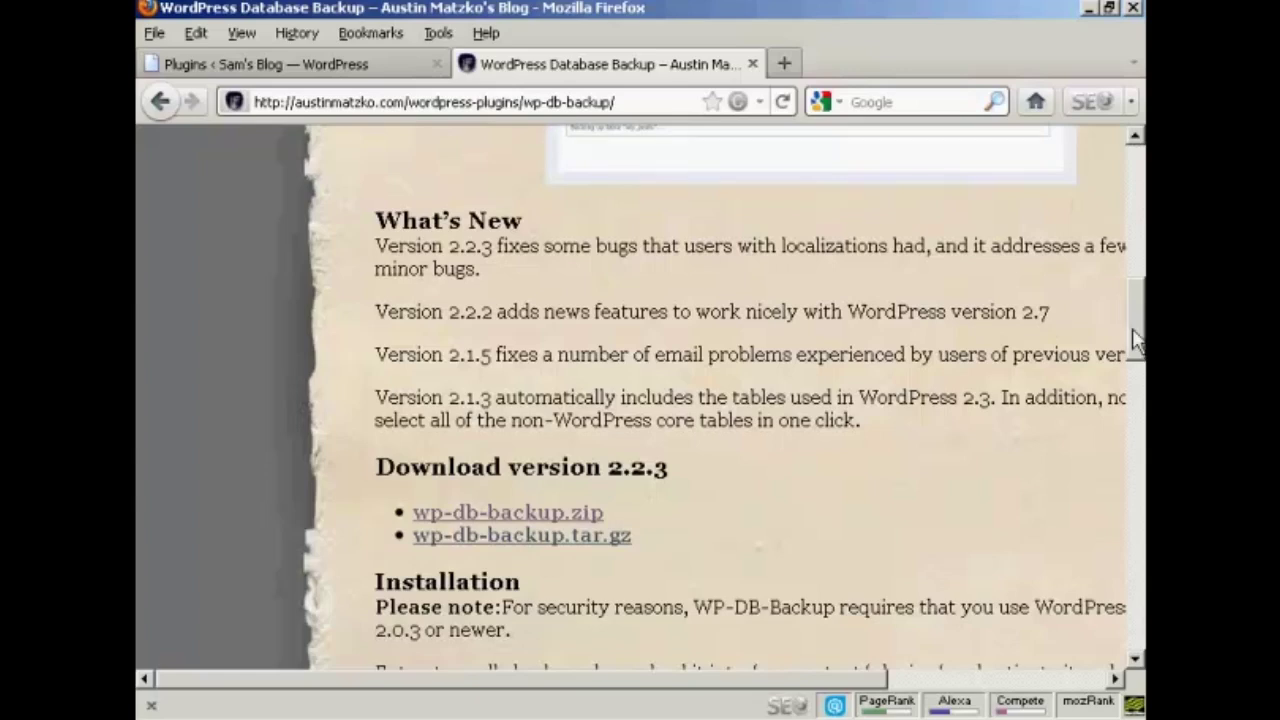
{"action": "left_click", "coordinate": [345, 70]}
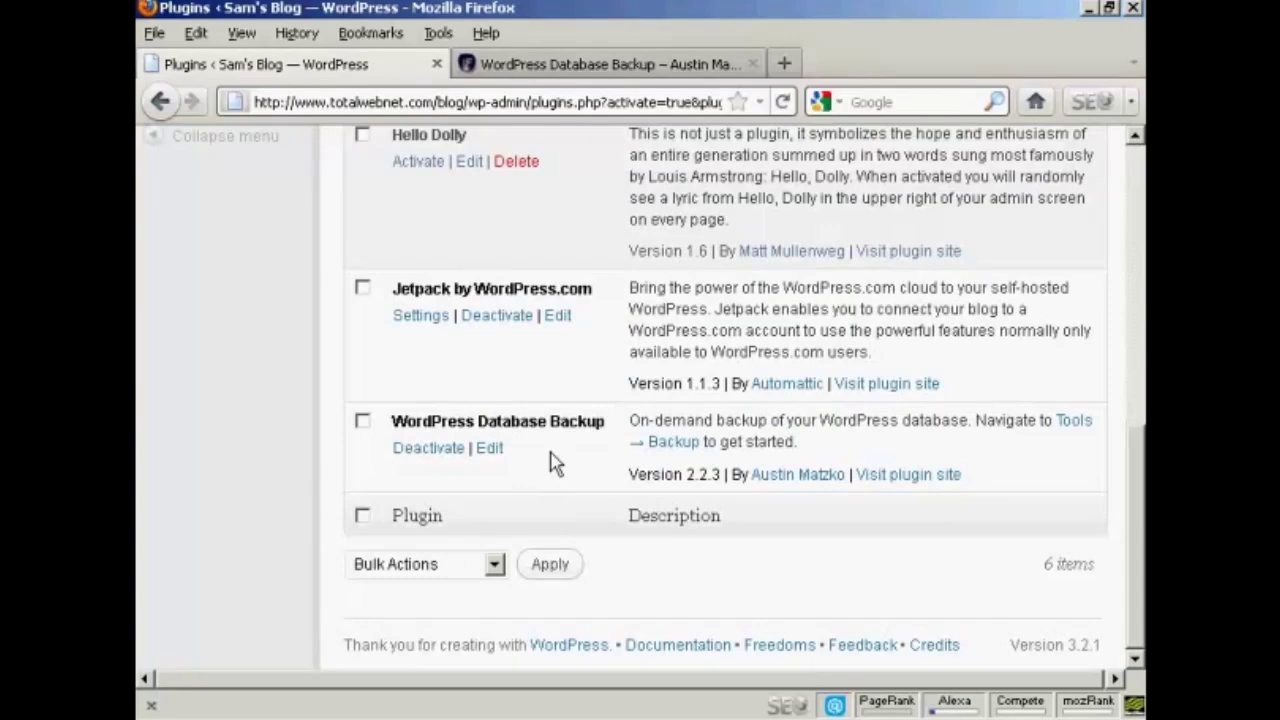
Go to Tools in the WordPress admin sidebar and open its database Backup page.
{"action": "scroll", "coordinate": [1141, 447], "scroll_direction": "up", "scroll_amount": 1}
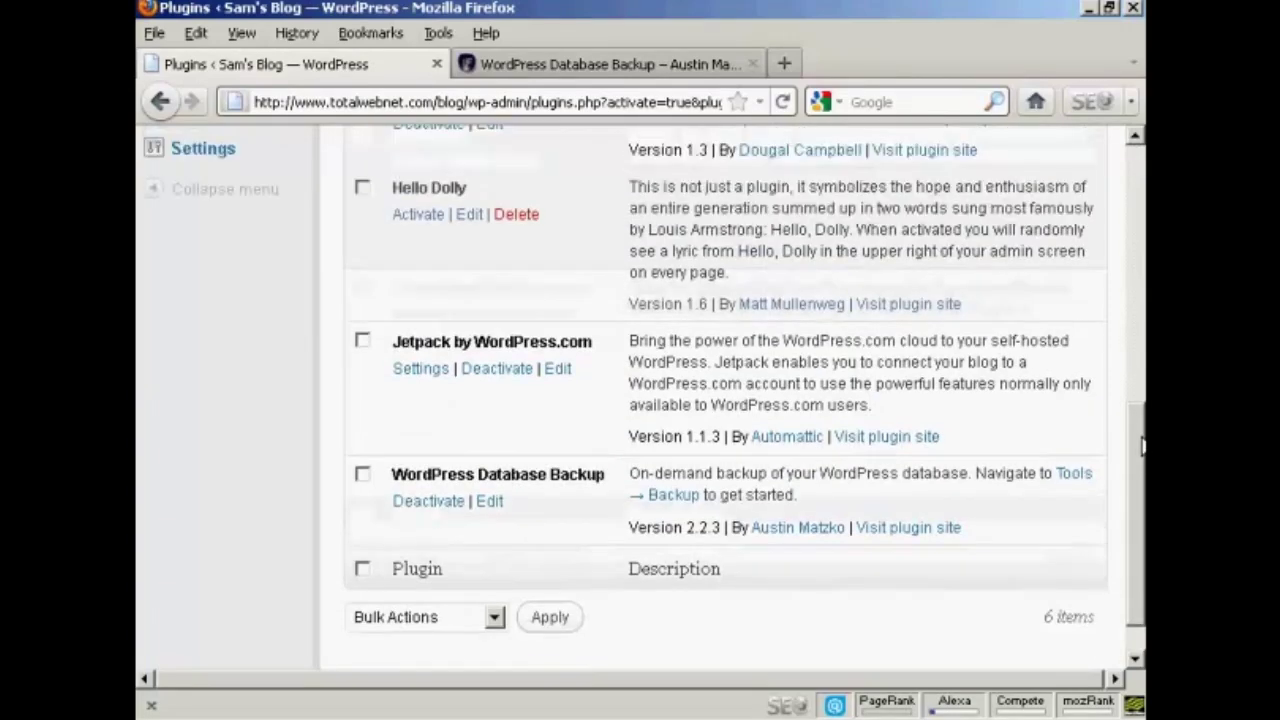
{"action": "scroll", "coordinate": [1141, 447], "scroll_direction": "up", "scroll_amount": 2}
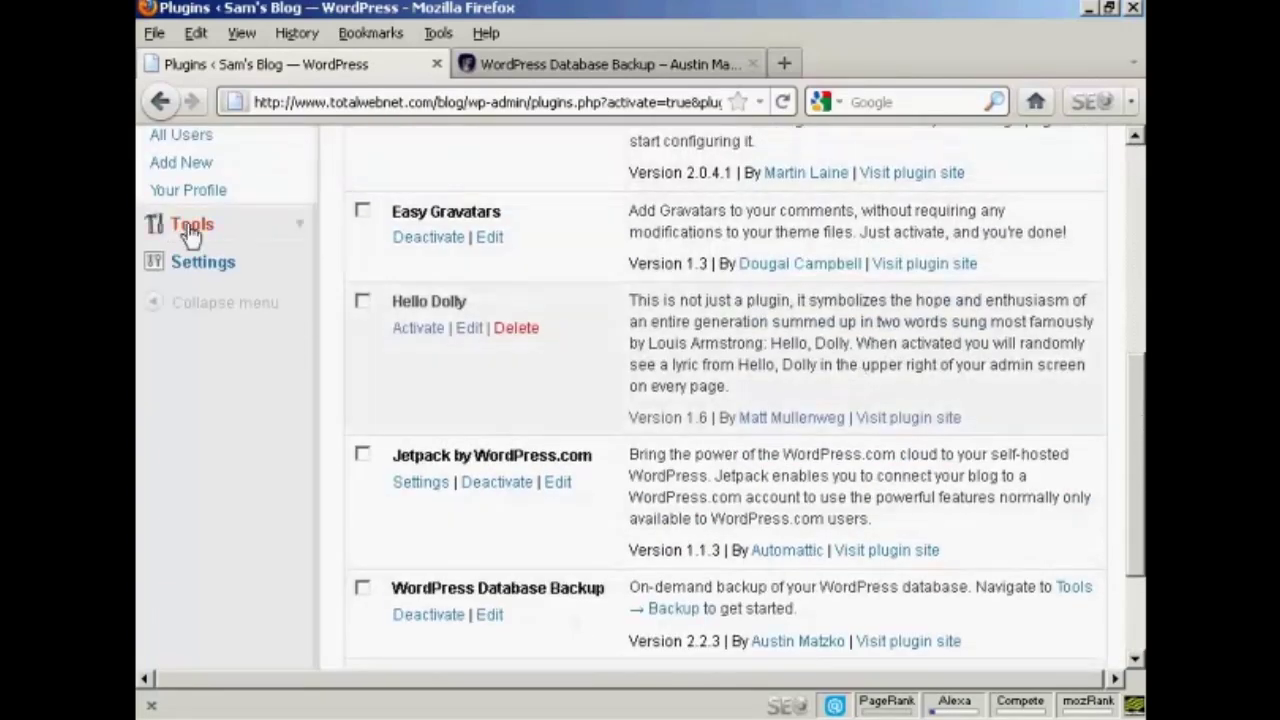
{"action": "left_click", "coordinate": [207, 229]}
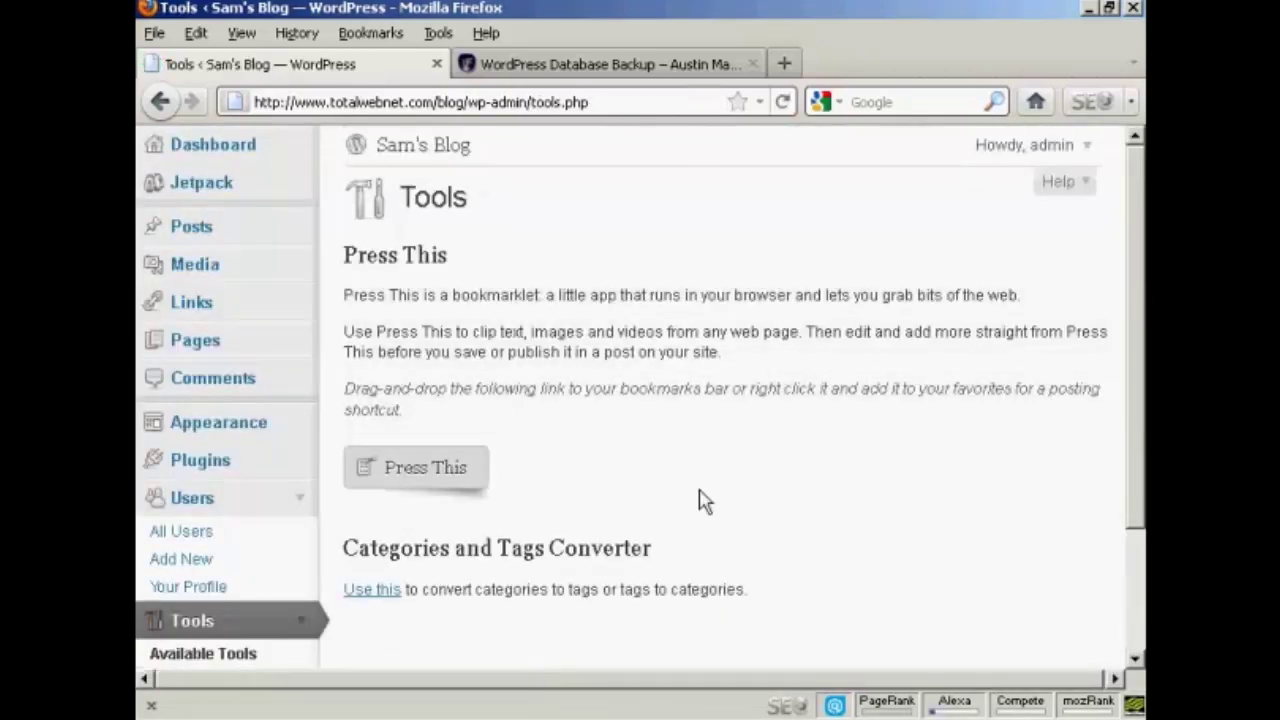
{"action": "scroll", "coordinate": [703, 500], "scroll_direction": "down", "scroll_amount": 3}
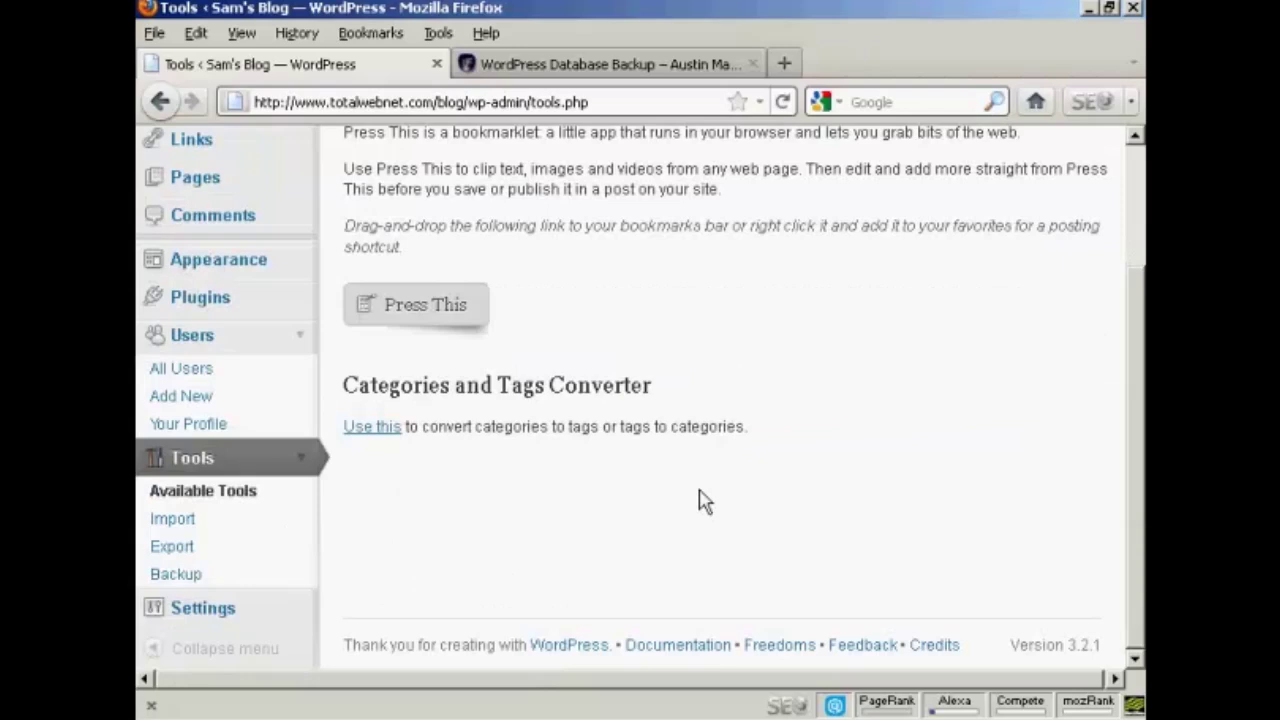
{"action": "left_click", "coordinate": [186, 580]}
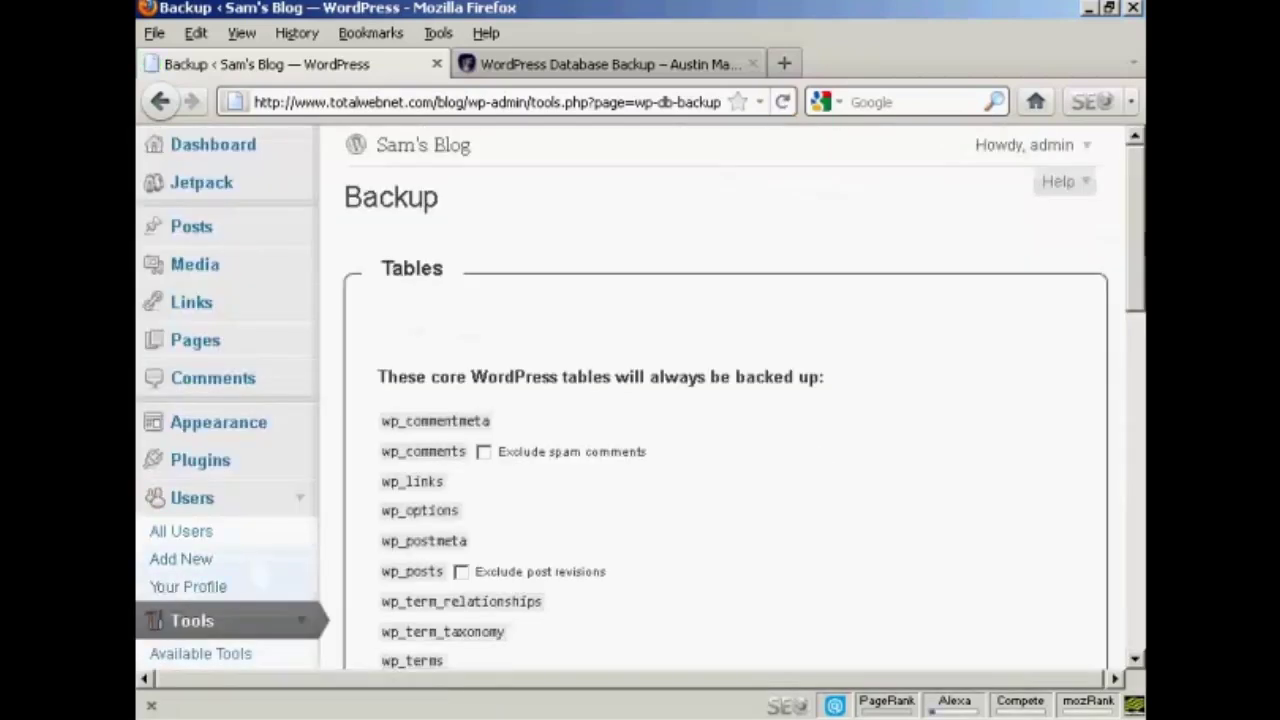
Exclude spam comments from the wp_comments table and start an immediate database backup.
{"action": "left_click_drag", "start_coordinate": [1140, 228], "coordinate": [1120, 278]}
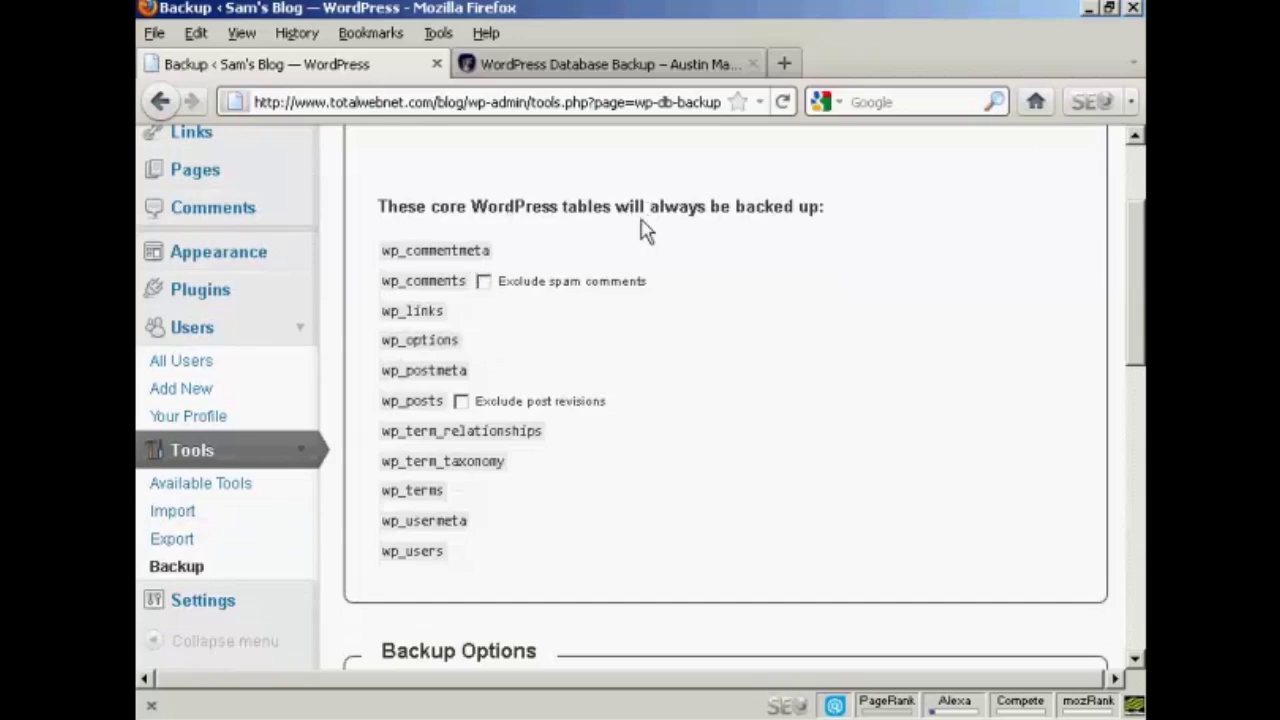
{"action": "left_click", "coordinate": [485, 283]}
{"action": "left_click_drag", "start_coordinate": [1134, 292], "coordinate": [1136, 422]}
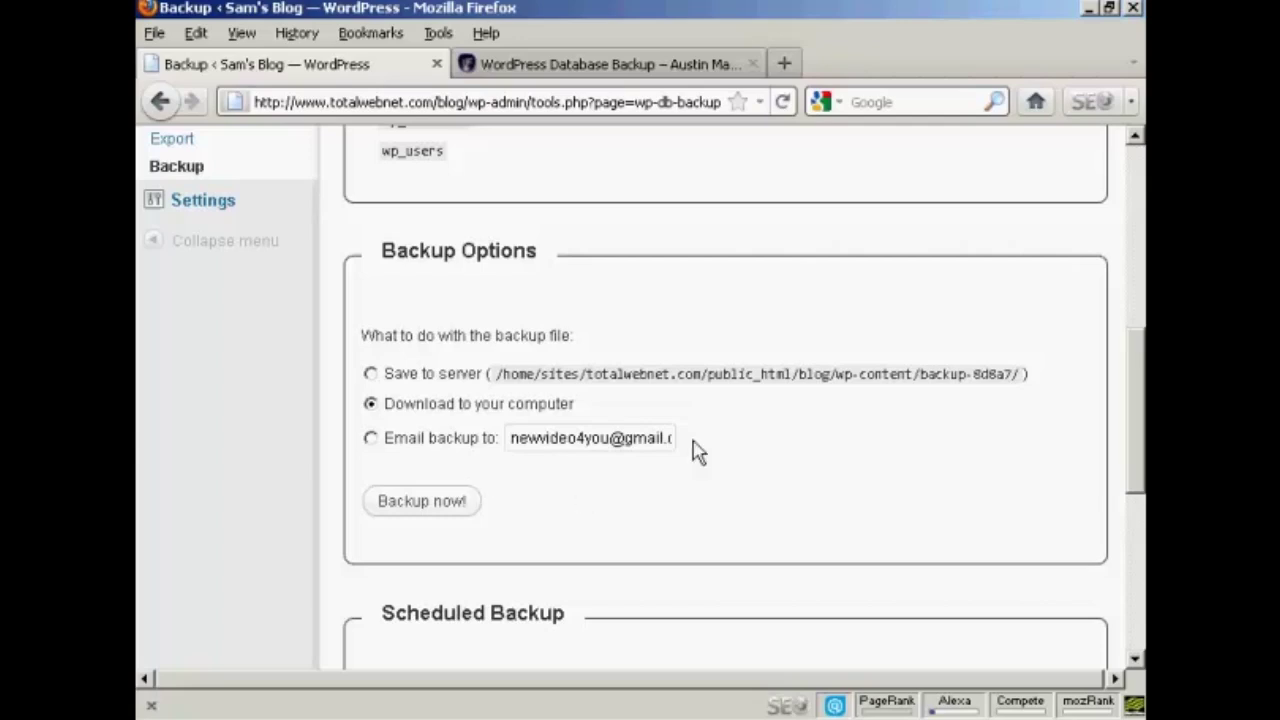
{"action": "left_click", "coordinate": [425, 505]}
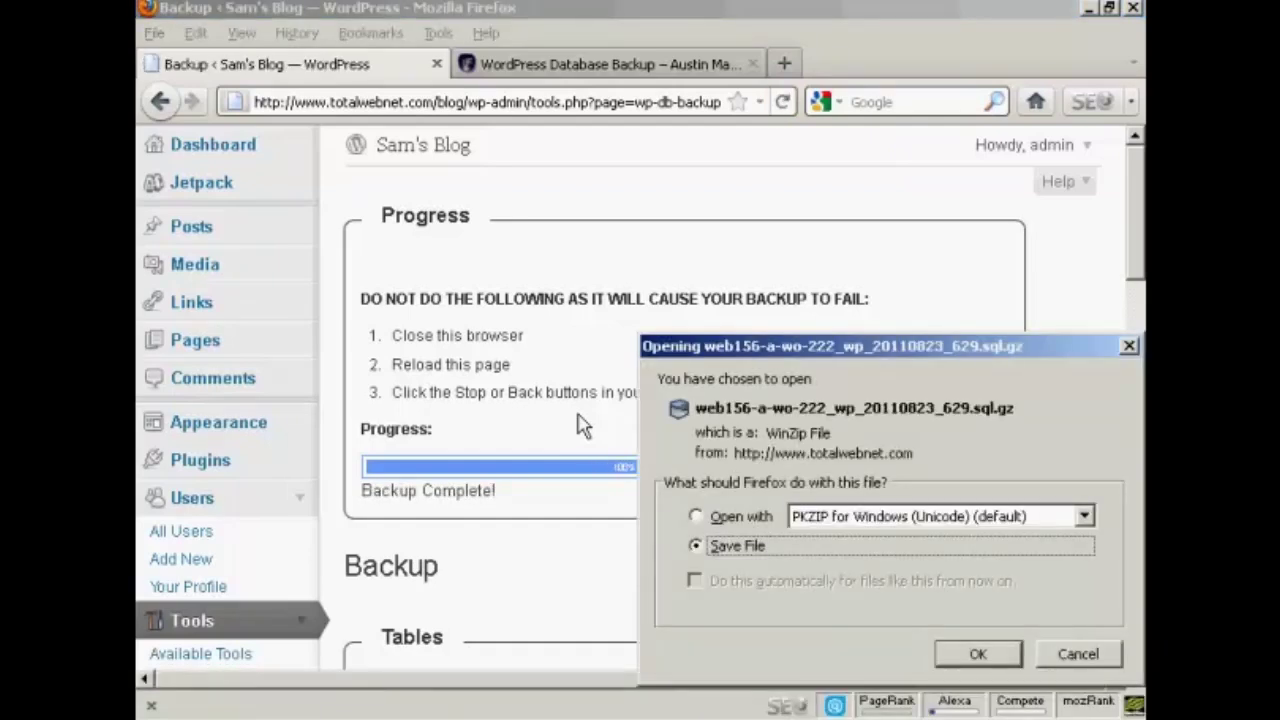
Save web156-a-wo-222_wp_20110823_629.sql.gz to disk through Firefox's download dialog.
{"action": "left_click", "coordinate": [983, 657]}
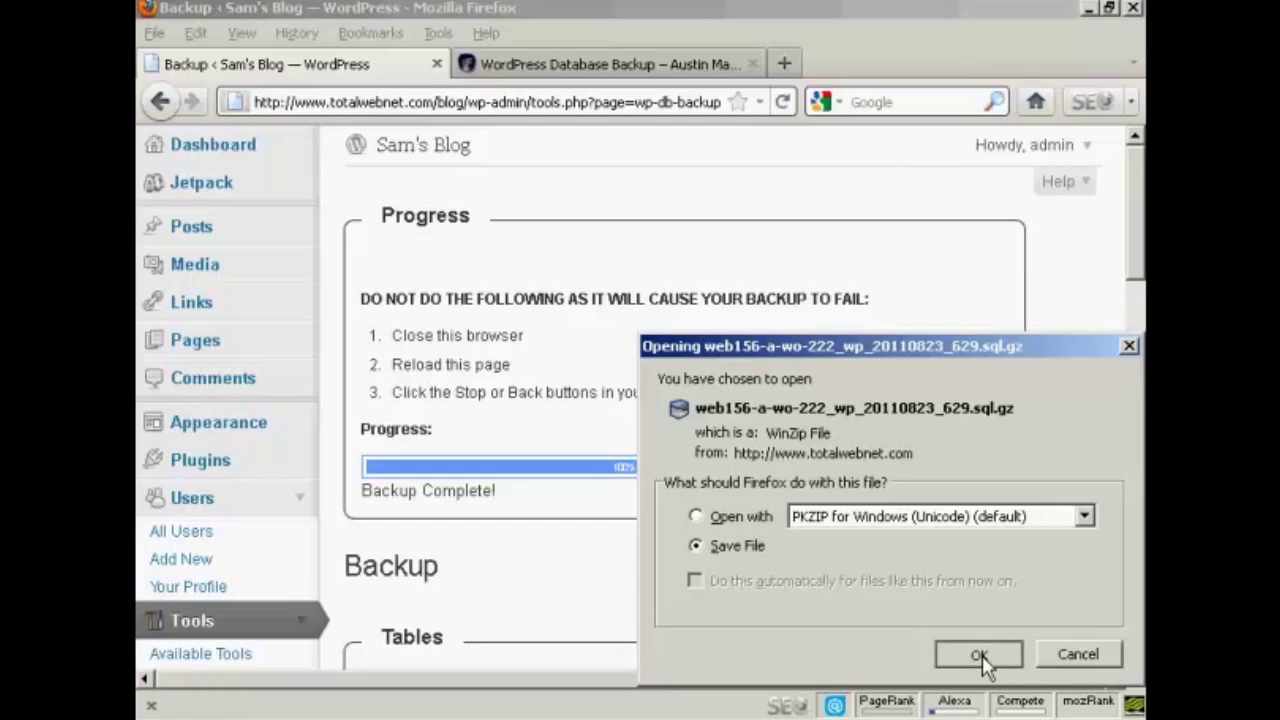
{"action": "left_click", "coordinate": [983, 657]}
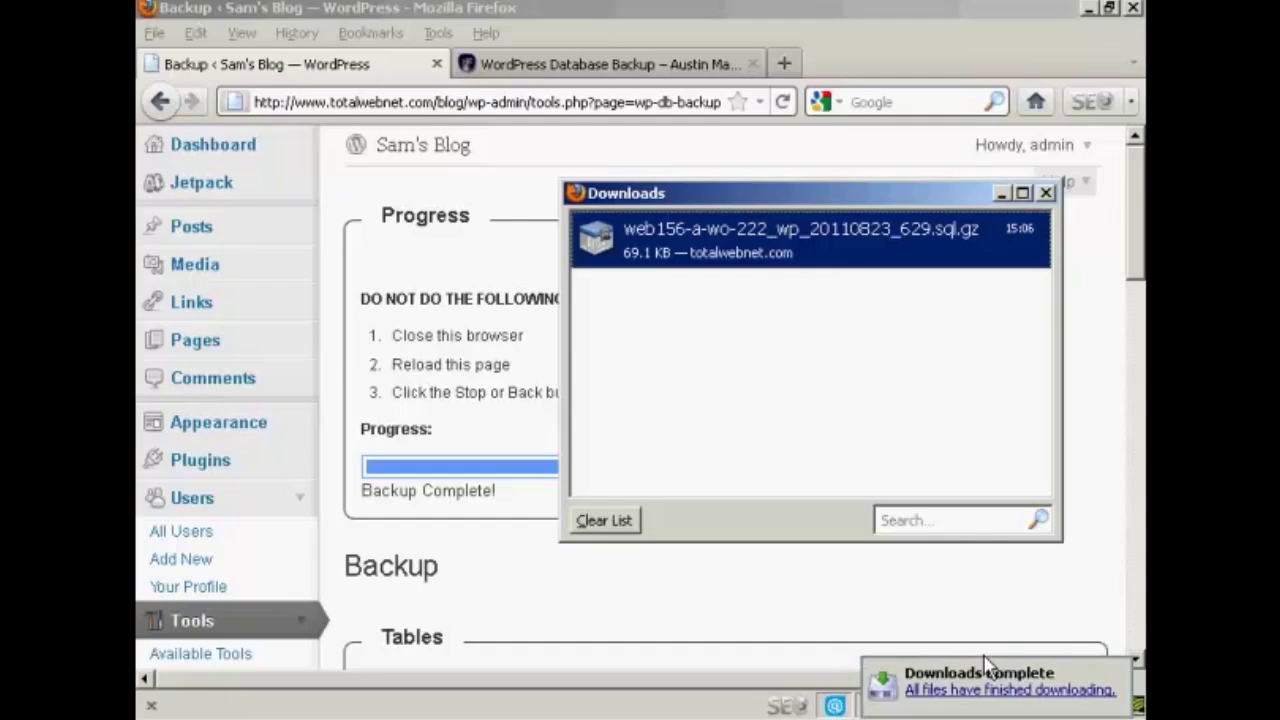
Close the Firefox Downloads window and scroll down to the Scheduled Backup section.
{"action": "left_click", "coordinate": [1046, 192]}
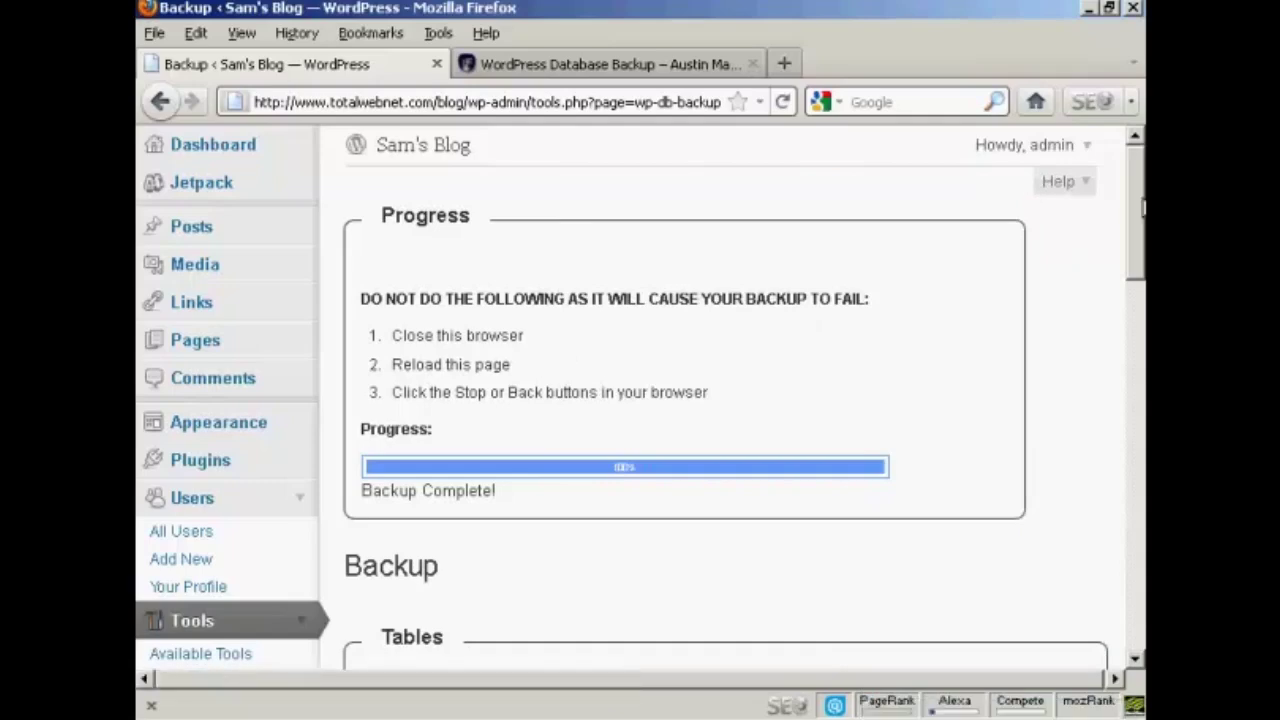
{"action": "left_click_drag", "start_coordinate": [1142, 205], "coordinate": [1140, 430]}
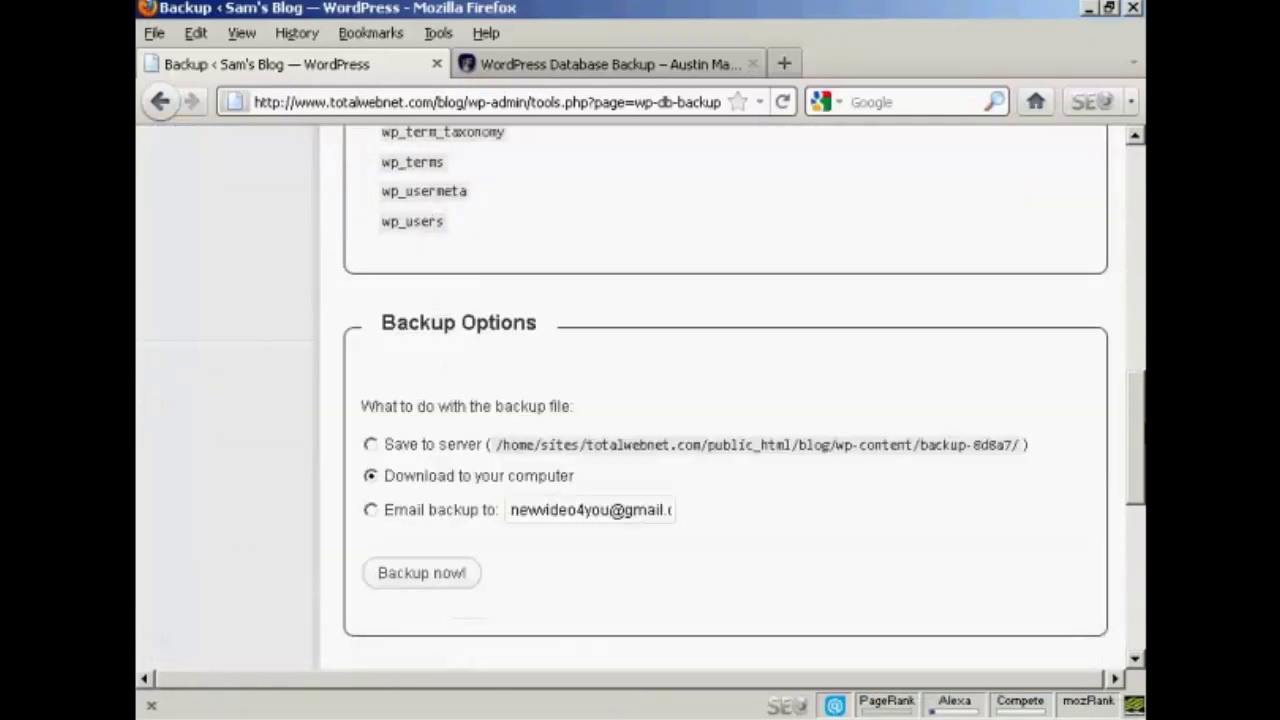
{"action": "left_click_drag", "start_coordinate": [1140, 435], "coordinate": [1140, 575]}
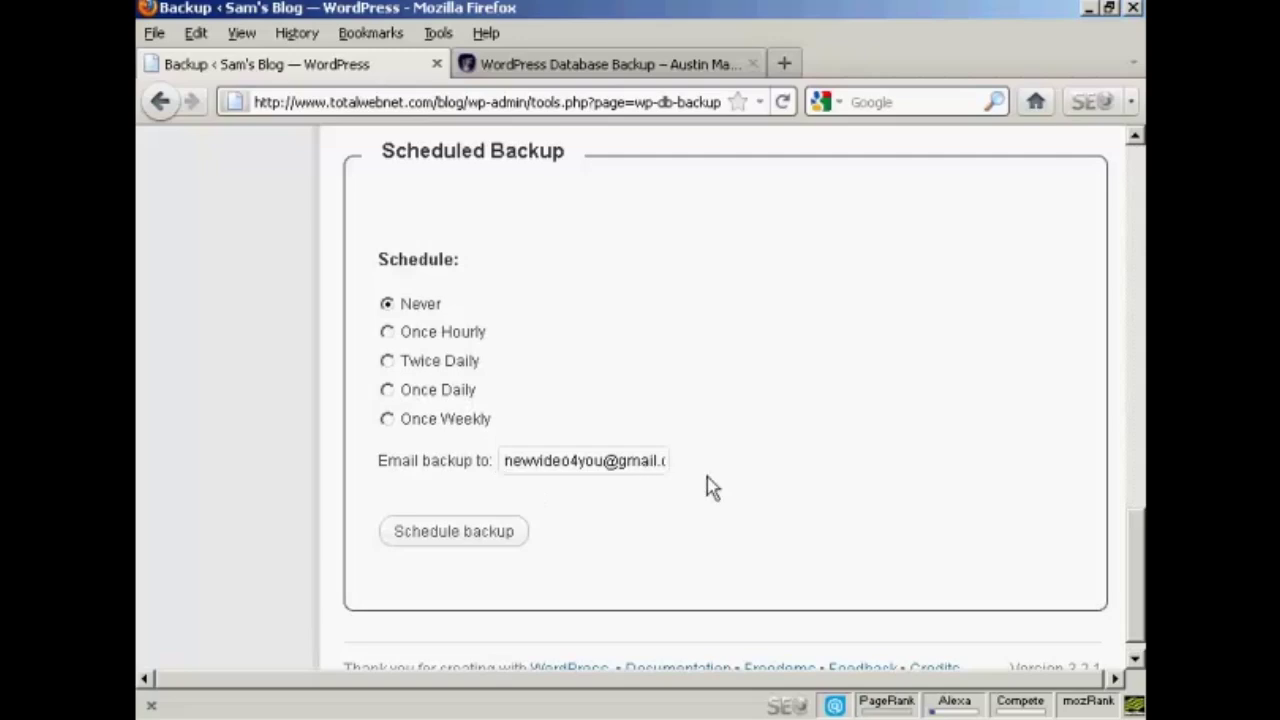
Set the WP-DB-Backup schedule to Once Weekly and save it, keeping the email destination.
{"action": "left_click", "coordinate": [388, 420]}
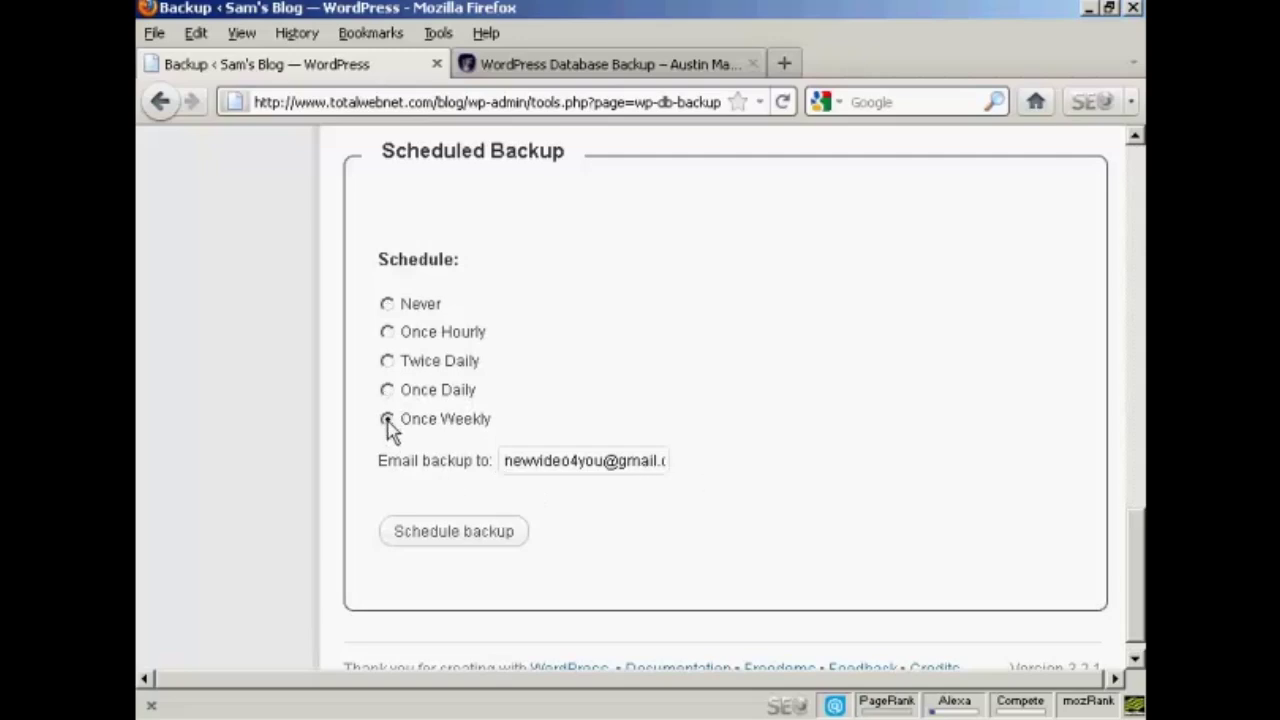
{"action": "left_click", "coordinate": [484, 540]}
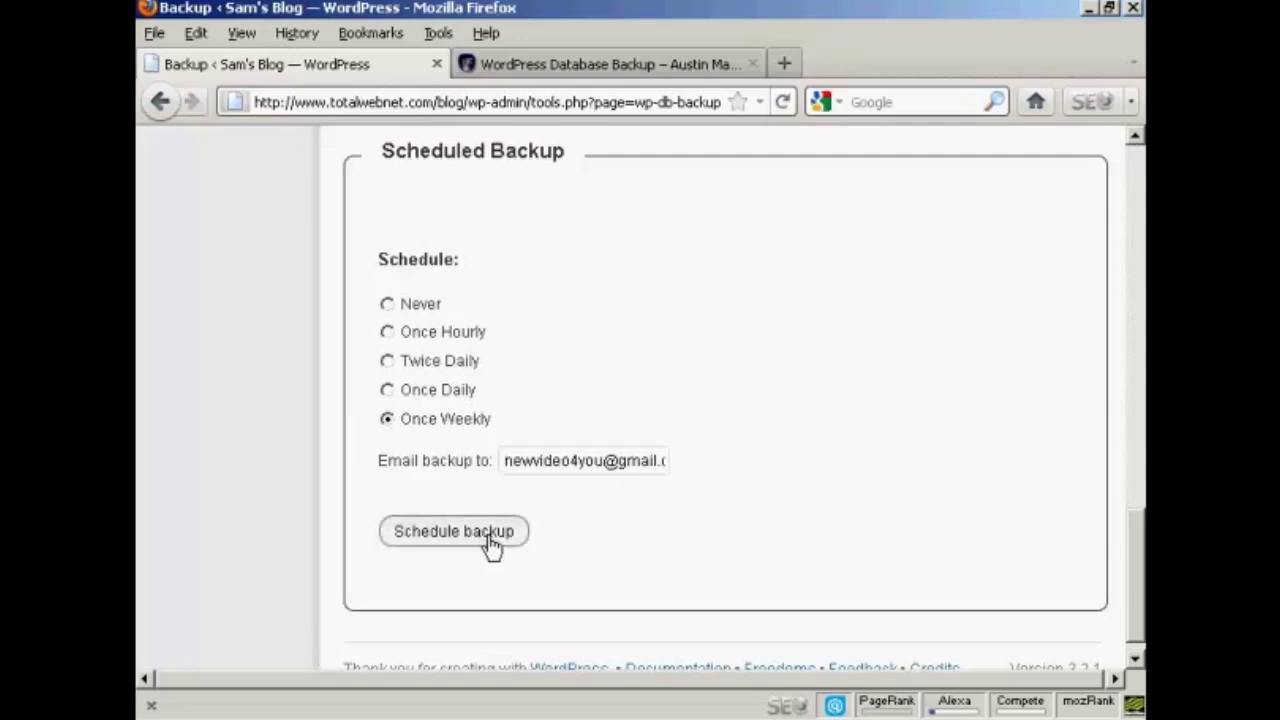